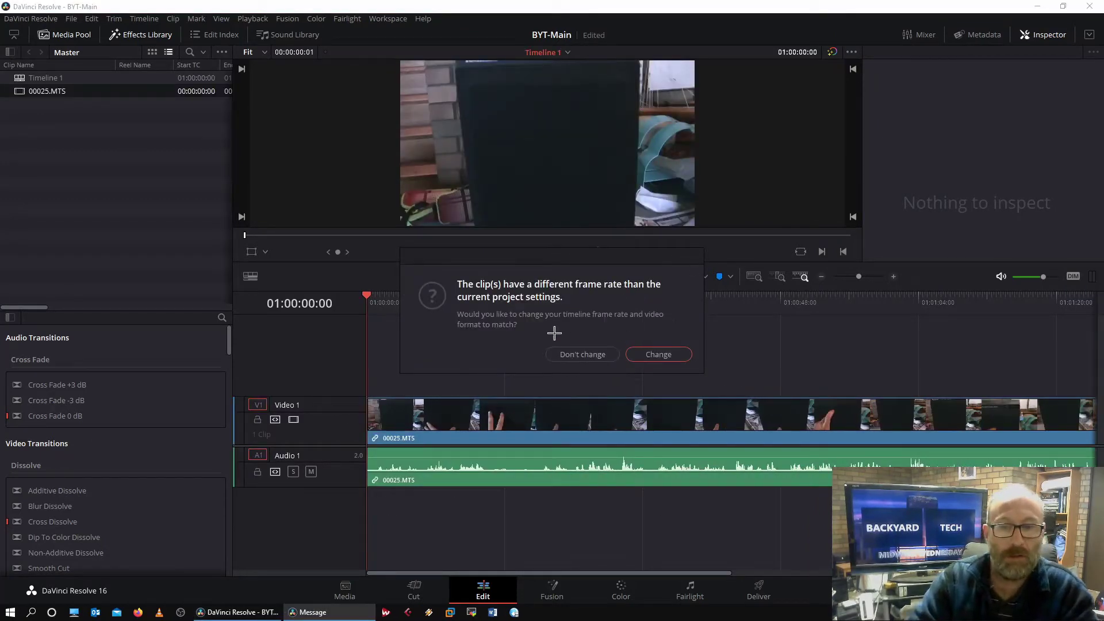
Keep the current project frame rate and enable Clip Equalizer on the 00025.MTS audio clip.
click(582, 354)
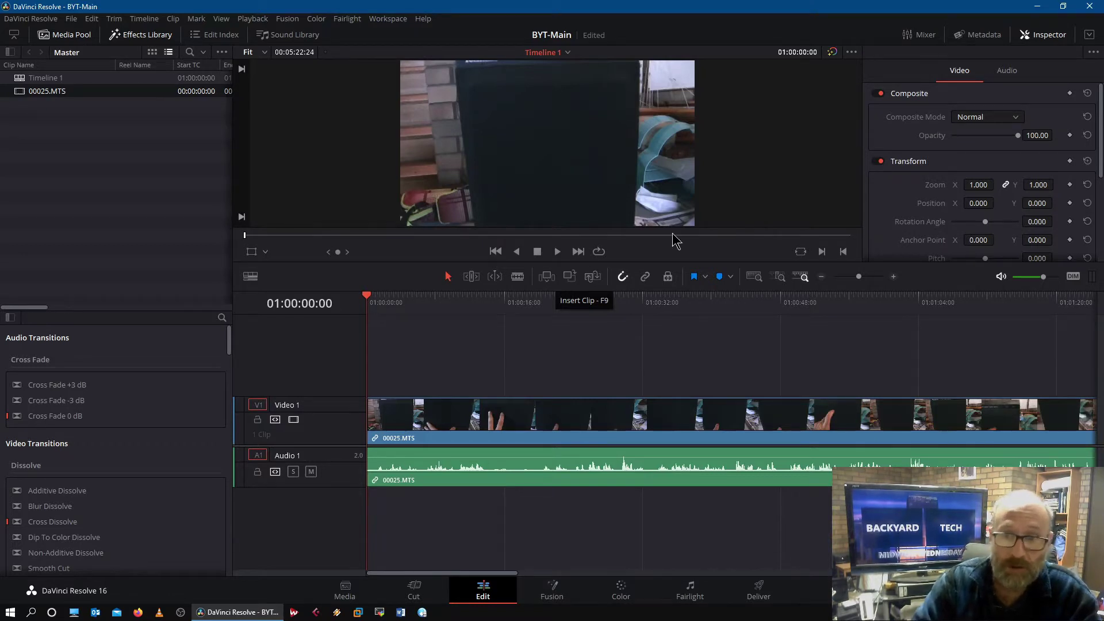
click(658, 469)
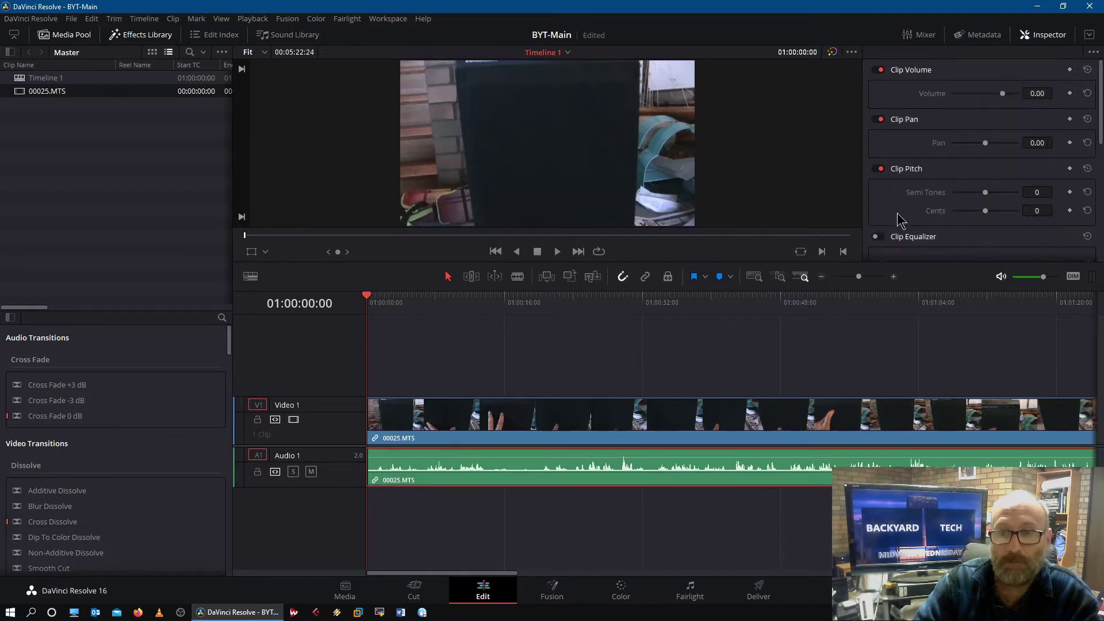
click(877, 237)
Set the filter type of EQ Bands 1 through 4 to shelf.
scroll(886, 219, down, 3)
scroll(886, 219, down, 3)
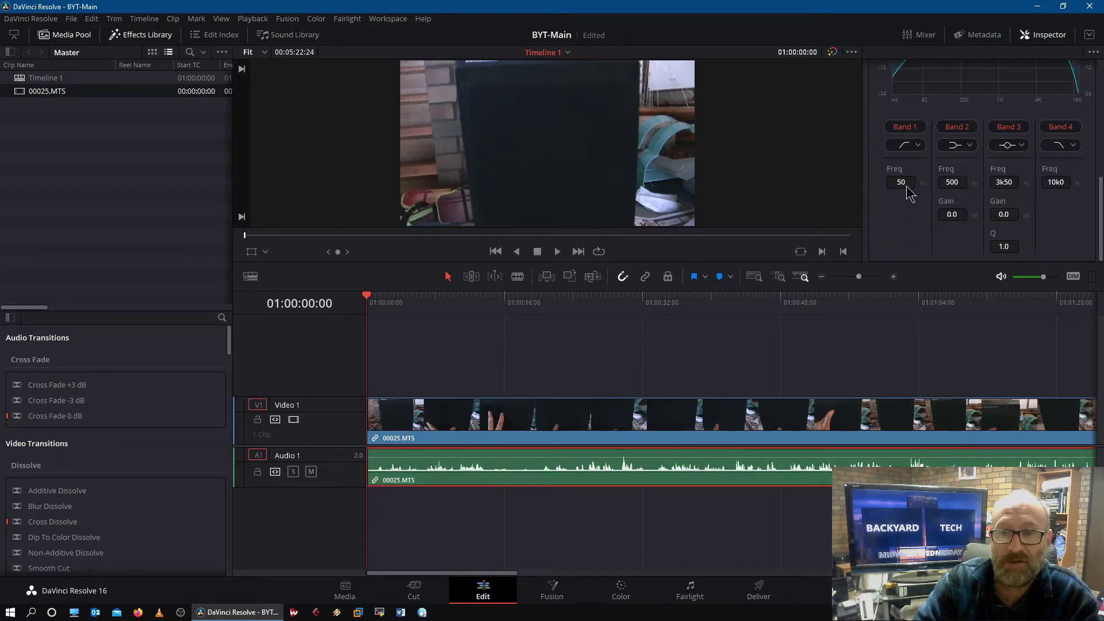
click(913, 145)
click(910, 183)
click(966, 146)
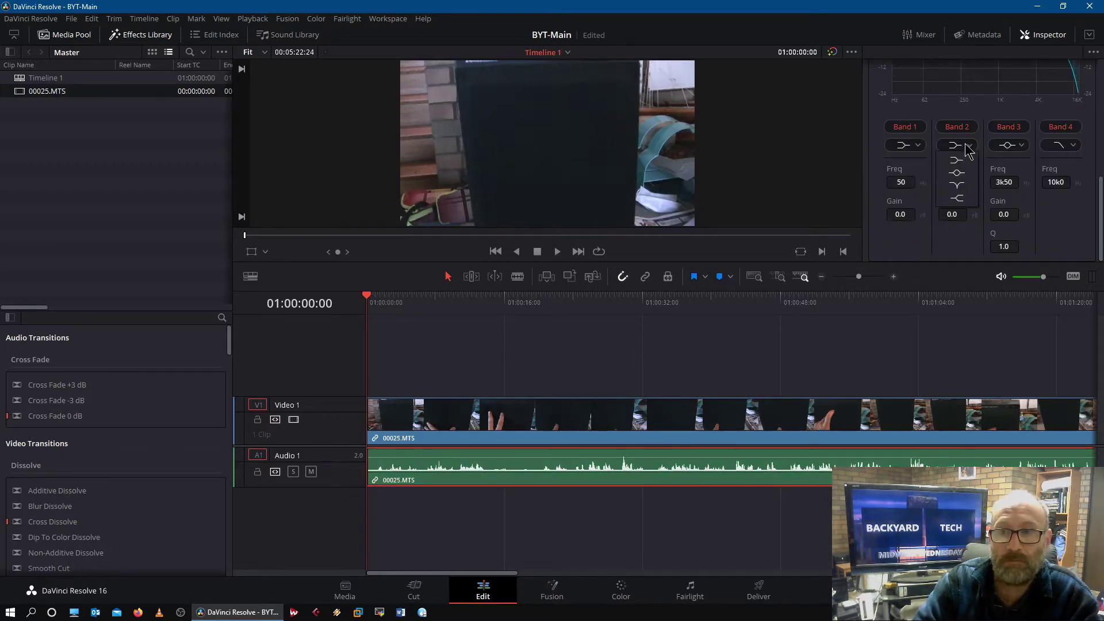
click(957, 161)
click(1010, 145)
click(1009, 162)
click(1061, 145)
click(1060, 162)
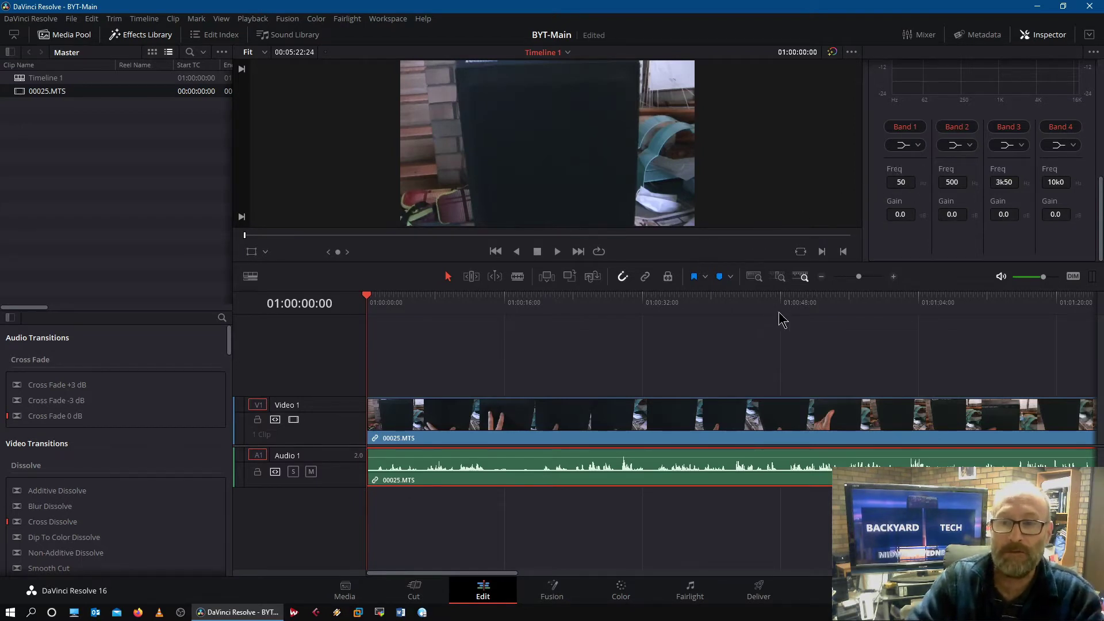
Enlarge the viewer, then set the EQ band frequencies to 150, 440, 1k35 and 13k5 Hz.
drag(745, 263, 748, 396)
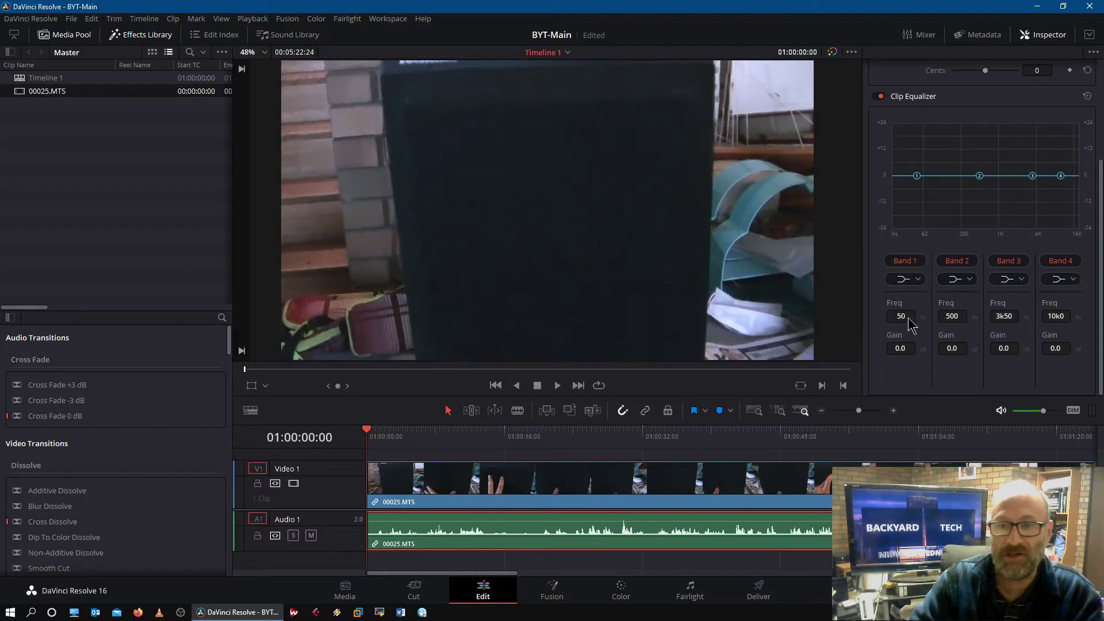
scroll(900, 319, up, 5)
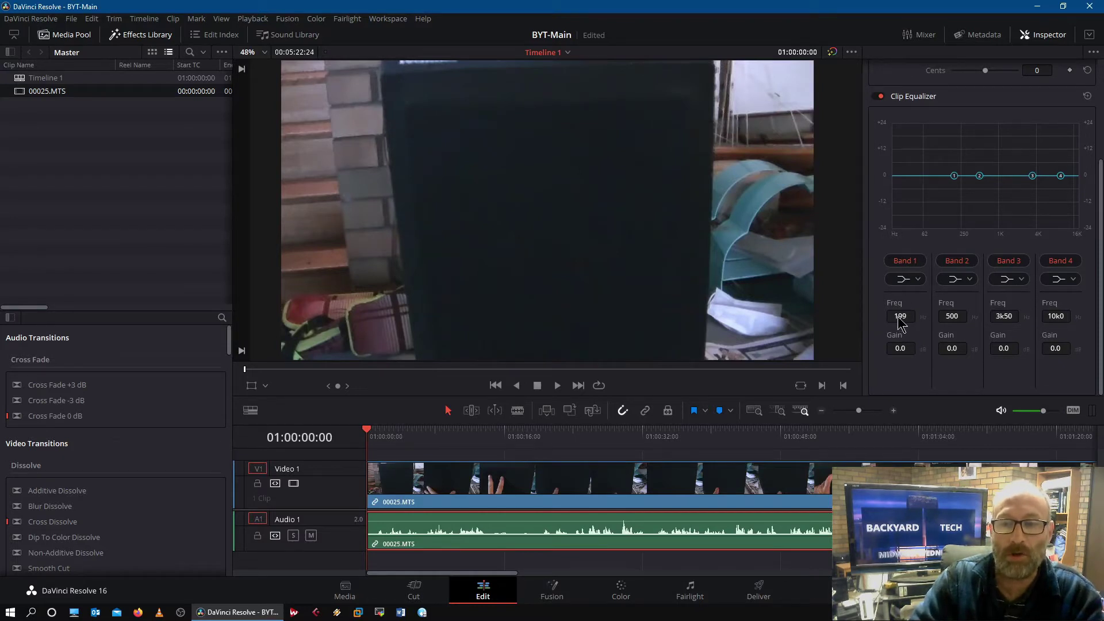
drag(900, 320, 845, 323)
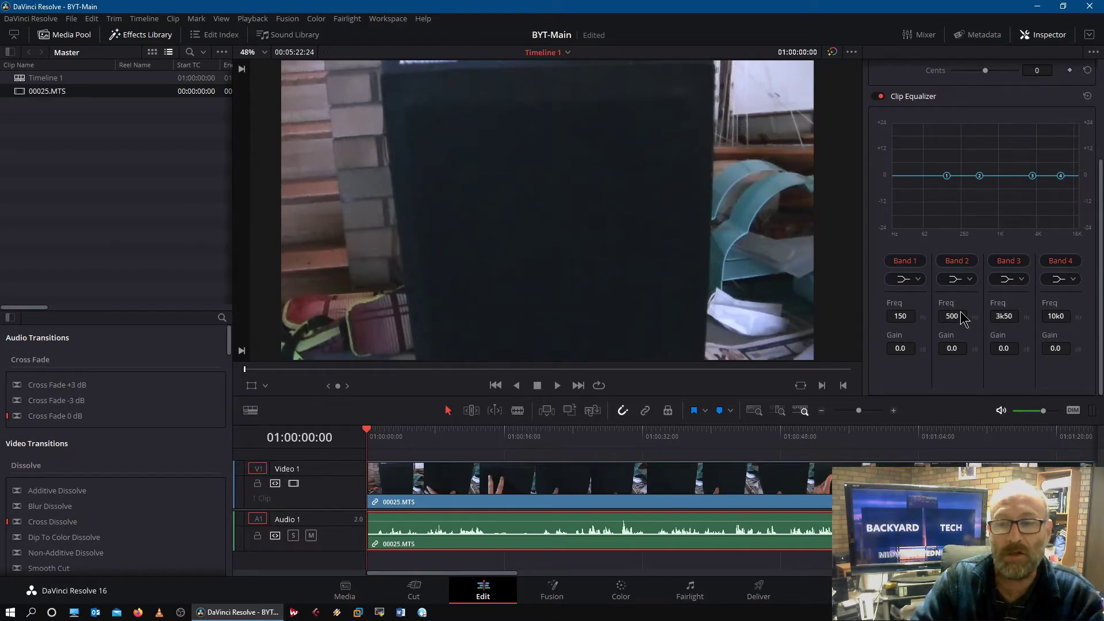
drag(960, 321, 903, 333)
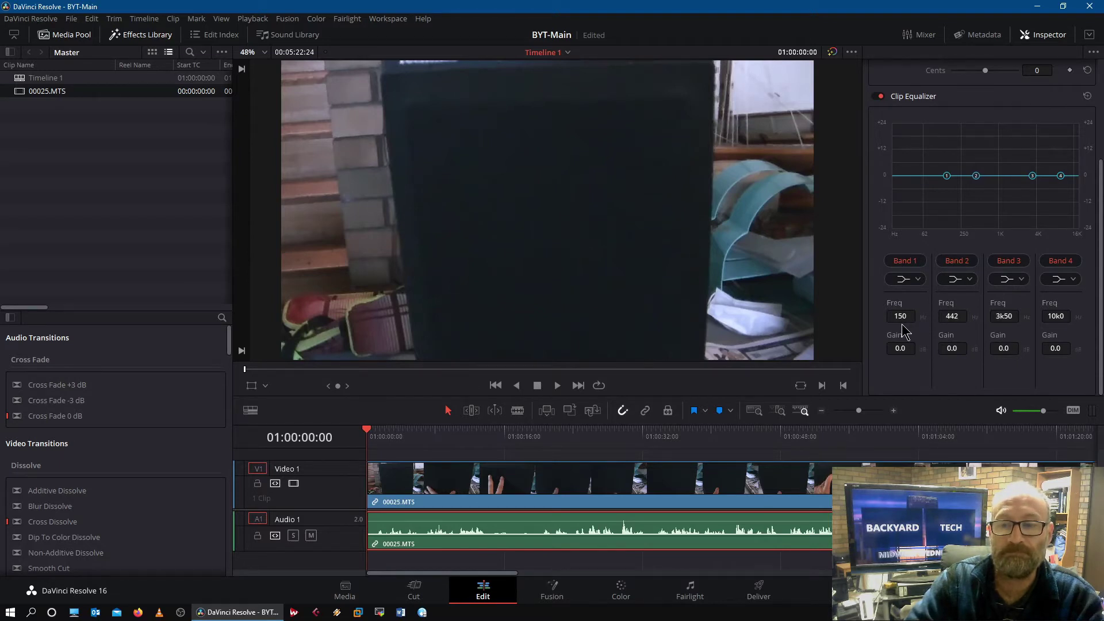
drag(903, 326, 901, 326)
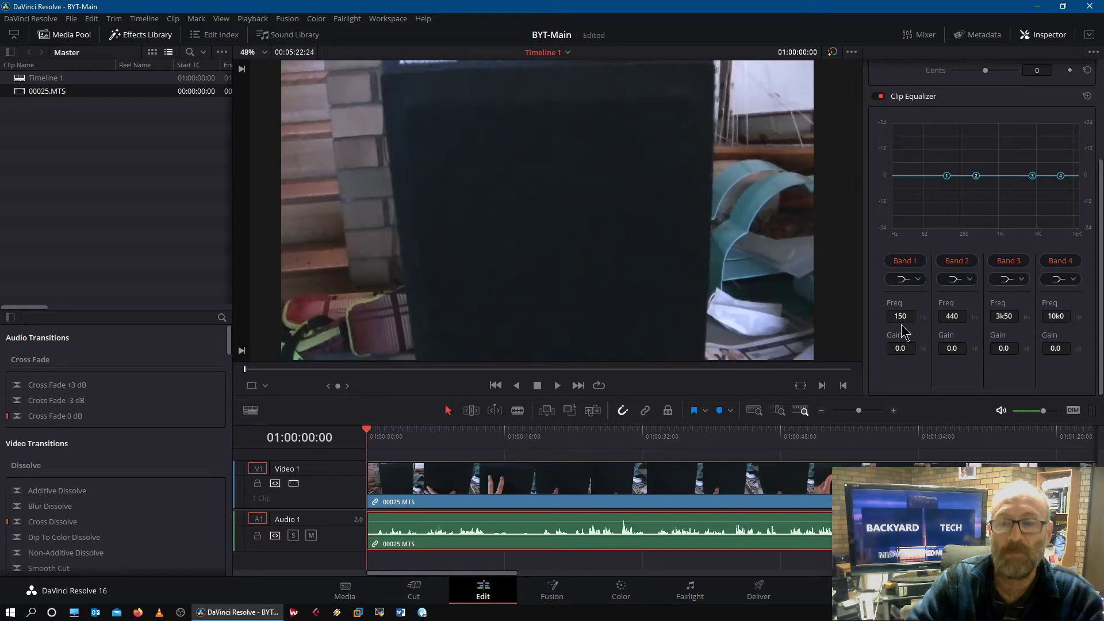
drag(1021, 322, 1009, 317)
drag(944, 324, 875, 335)
mouse_move(1053, 320)
mouse_down()
mouse_move(1080, 326)
mouse_move(1047, 325)
mouse_move(1069, 326)
mouse_up()
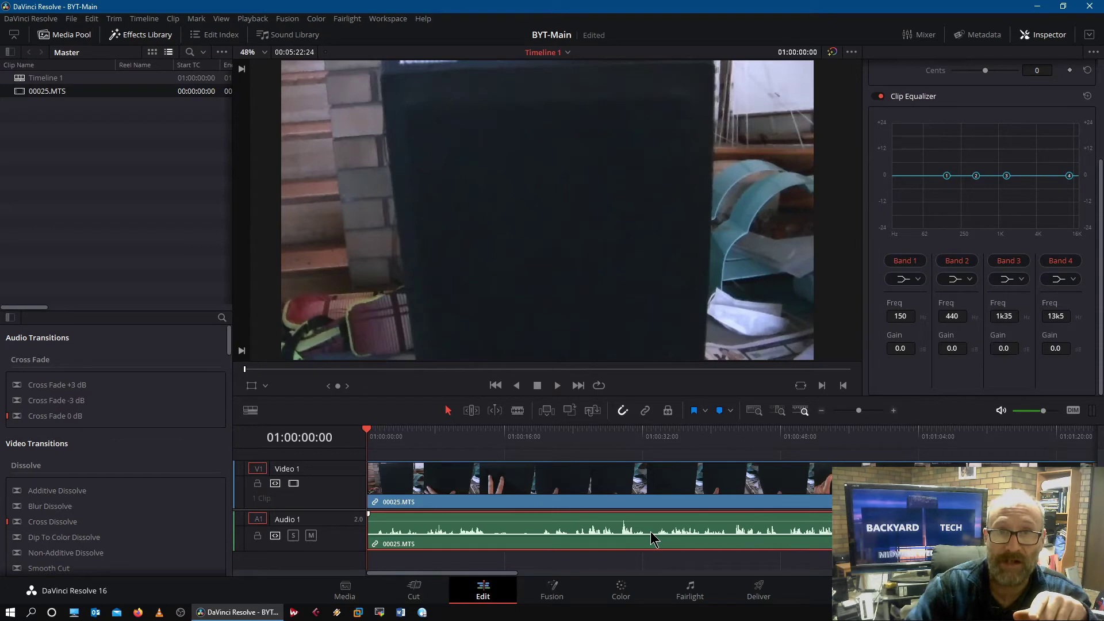
Raise Band 1's gain in the Clip Equalizer to +12.0 dB.
drag(901, 349, 1016, 340)
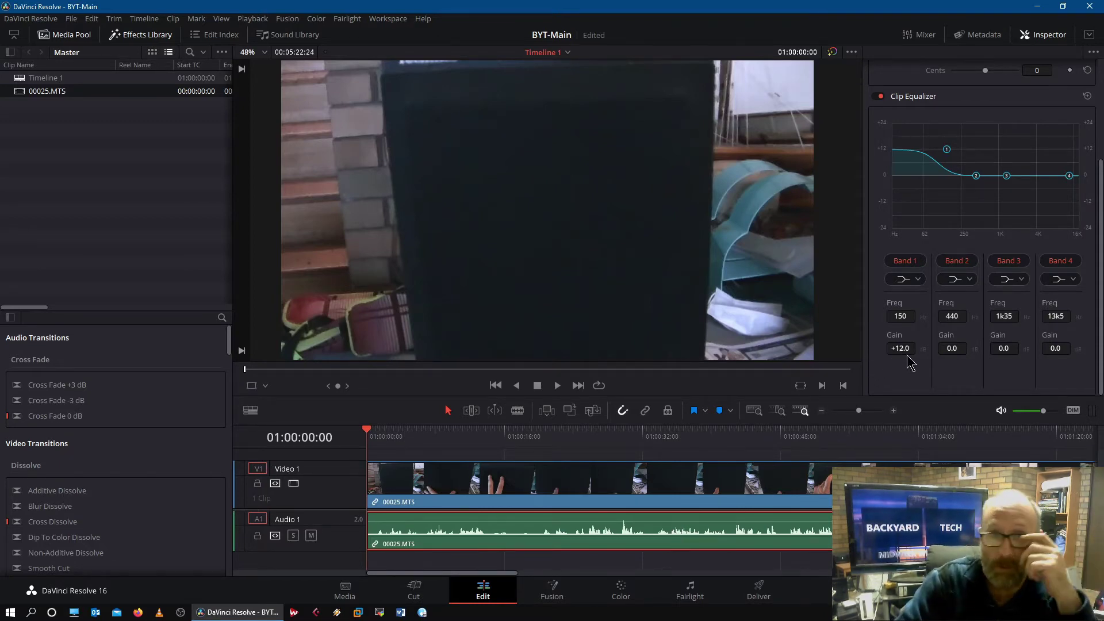
Set the EQ gain to +4.0 on Band 2 and +3.0 on Bands 3 and 4.
drag(945, 350, 983, 364)
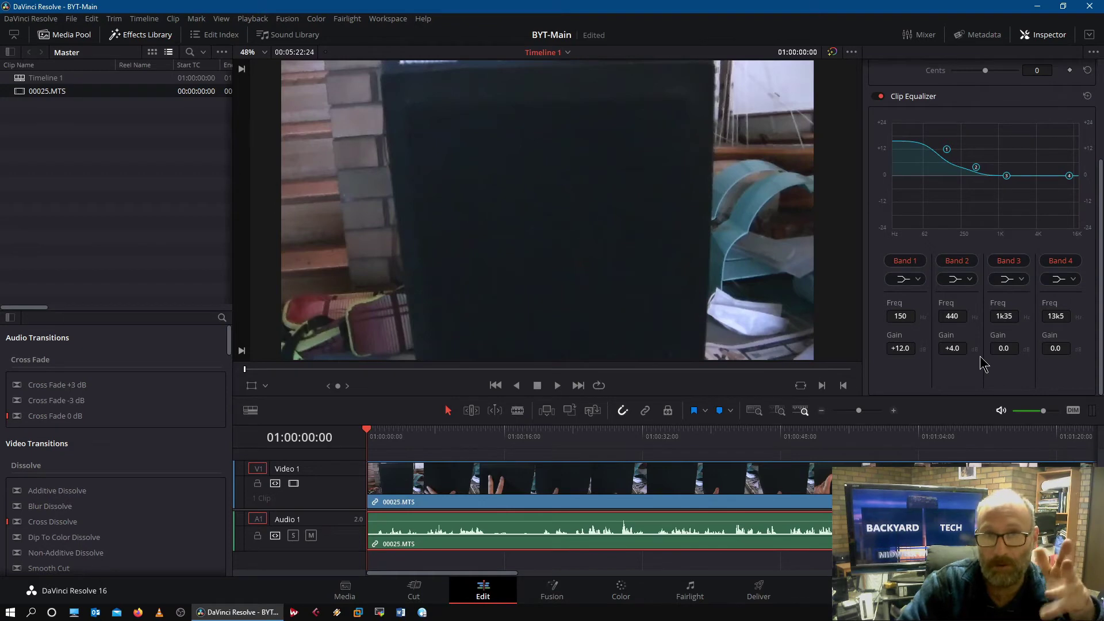
drag(1000, 357, 1062, 362)
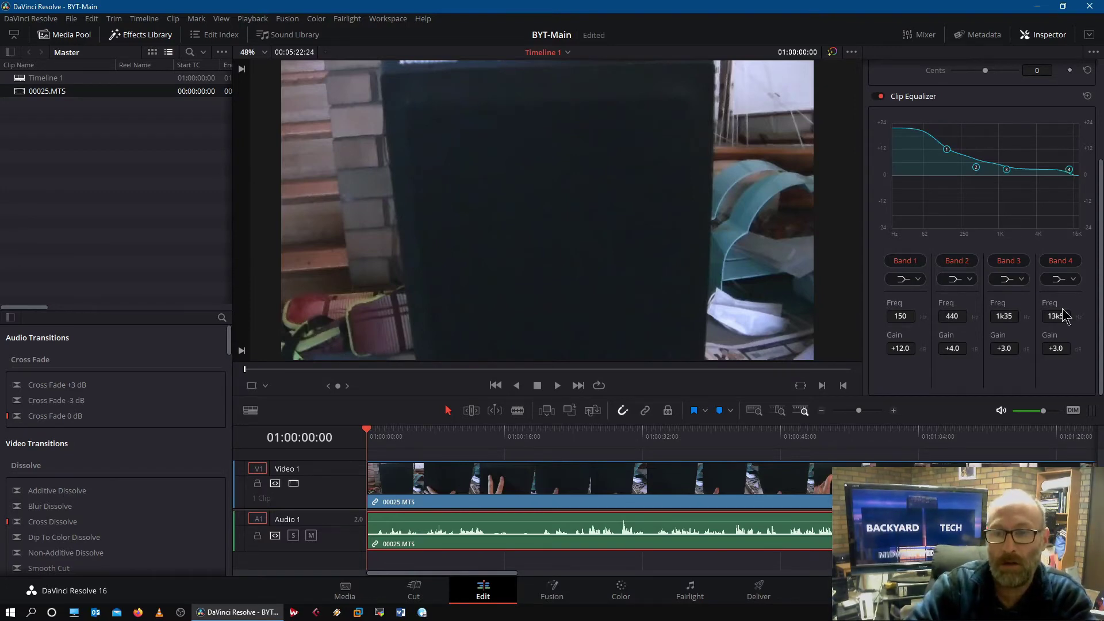
click(1073, 279)
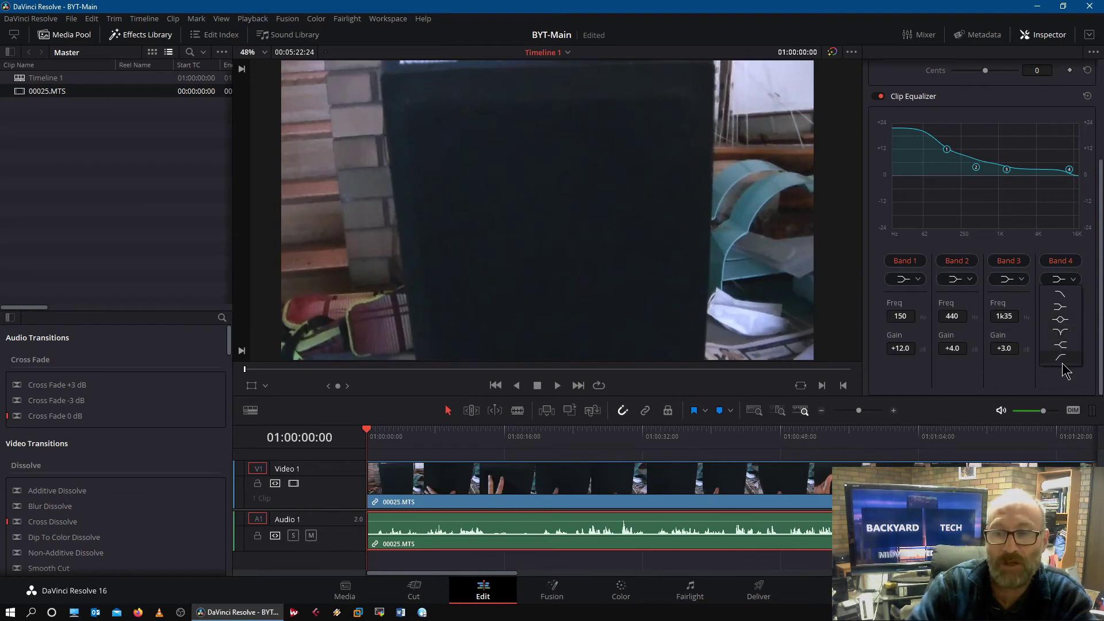
click(1013, 370)
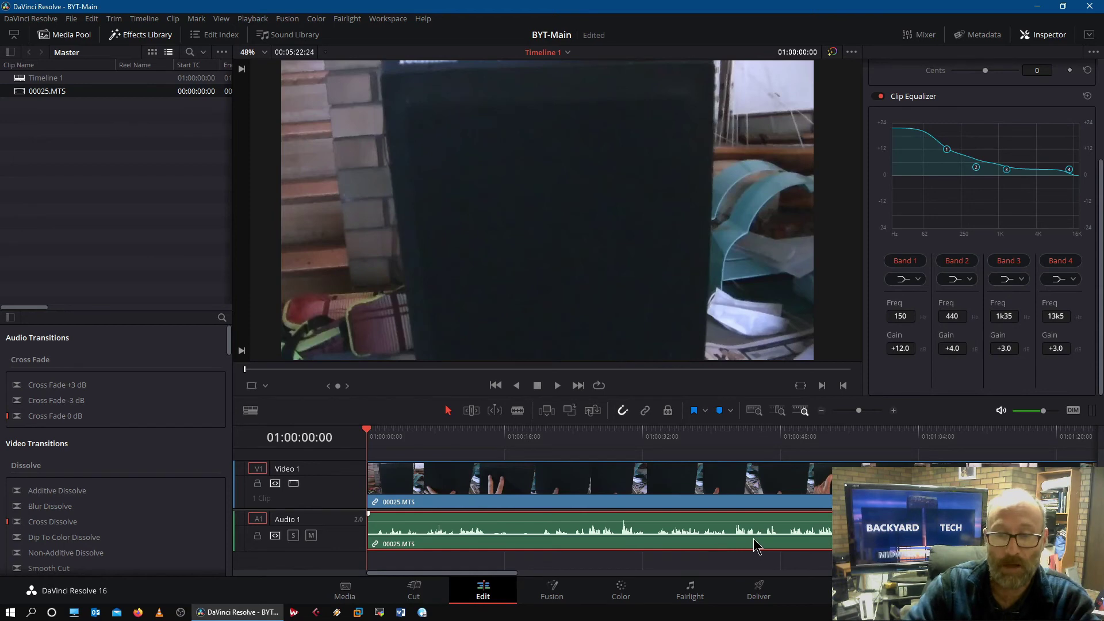
Normalize the 00025.MTS audio to 0.0 dBTP true peak and zoom the timeline out to fit the clip.
right_click(755, 539)
click(795, 420)
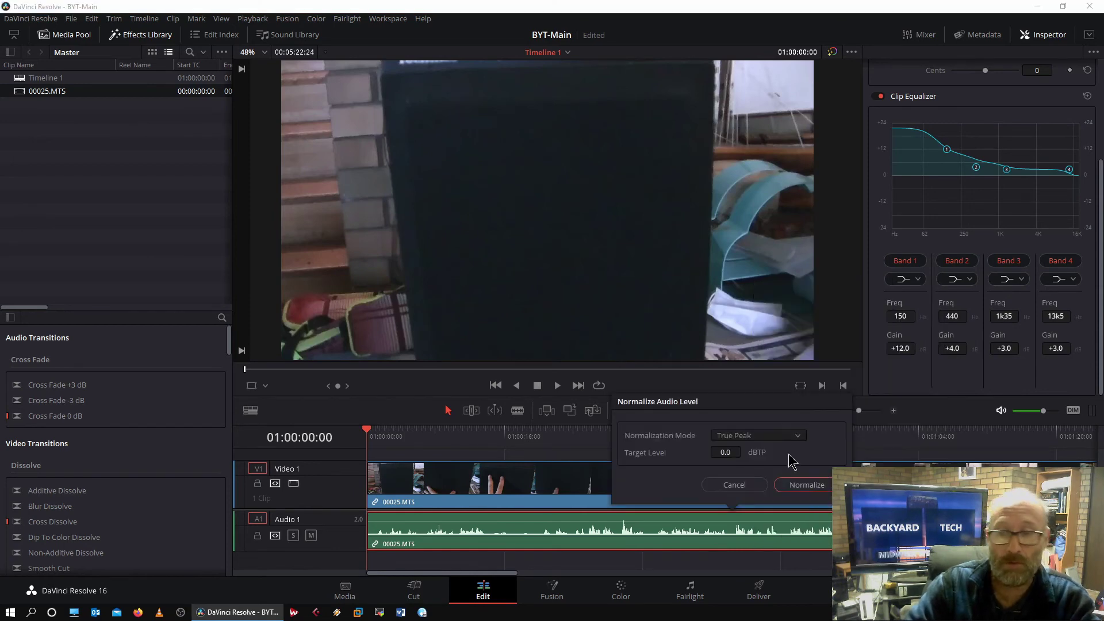
click(806, 485)
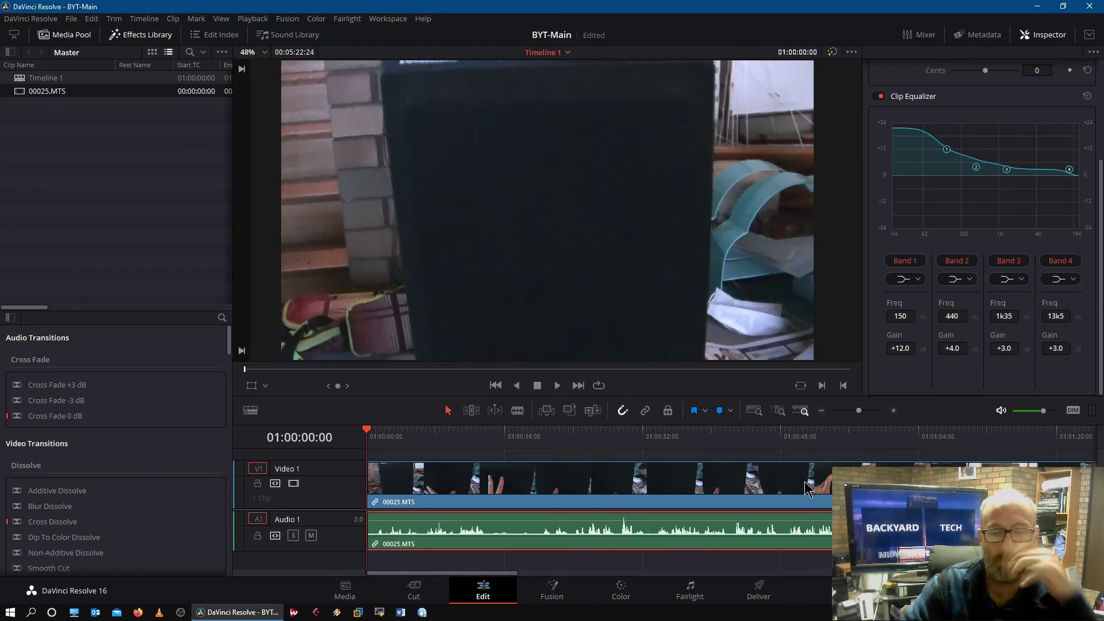
click(822, 410)
click(821, 410)
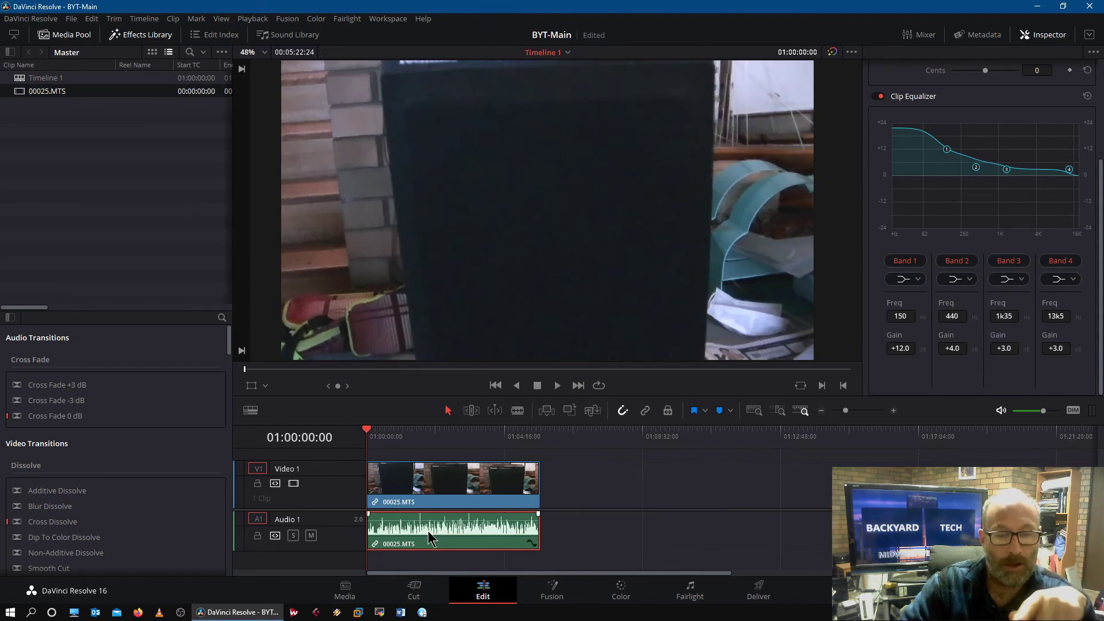